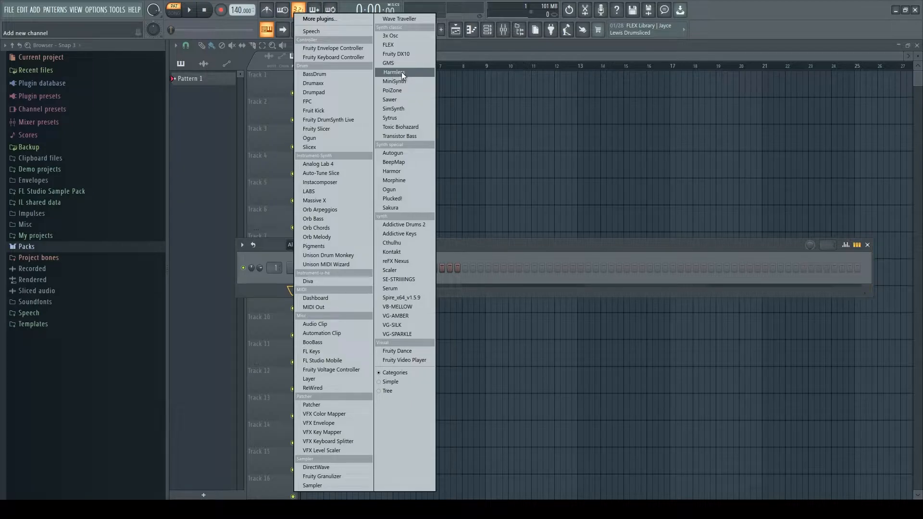
Step: Add a Harmless synth channel and audition its default sound on a couple of keys
{"action": "left_click", "coordinate": [402, 72]}
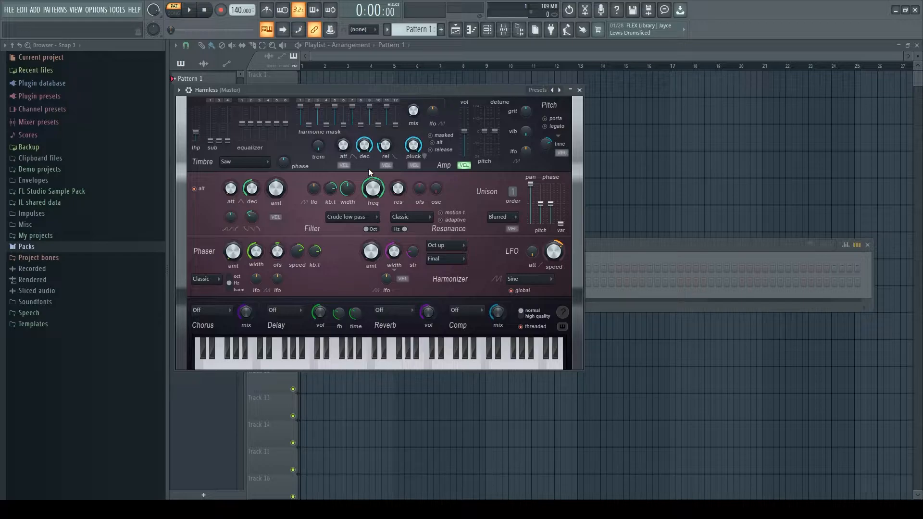
{"action": "left_click", "coordinate": [395, 368]}
{"action": "left_click", "coordinate": [381, 368]}
Step: Turn the amp pluck amount down sharply and audition the sound across several keys
{"action": "left_click_drag", "start_coordinate": [415, 146], "coordinate": [415, 212]}
{"action": "left_click", "coordinate": [388, 366]}
{"action": "left_click", "coordinate": [402, 367]}
{"action": "left_click", "coordinate": [421, 368]}
{"action": "left_click", "coordinate": [437, 368]}
{"action": "left_click_drag", "start_coordinate": [397, 368], "coordinate": [440, 368]}
Step: Lower the filter frequency to about 50% and audition the darker tone on a few keys
{"action": "left_click_drag", "start_coordinate": [373, 189], "coordinate": [373, 200]}
{"action": "left_click_drag", "start_coordinate": [373, 200], "coordinate": [373, 201]}
{"action": "left_click_drag", "start_coordinate": [373, 190], "coordinate": [374, 191]}
{"action": "left_click", "coordinate": [388, 365]}
{"action": "left_click", "coordinate": [398, 366]}
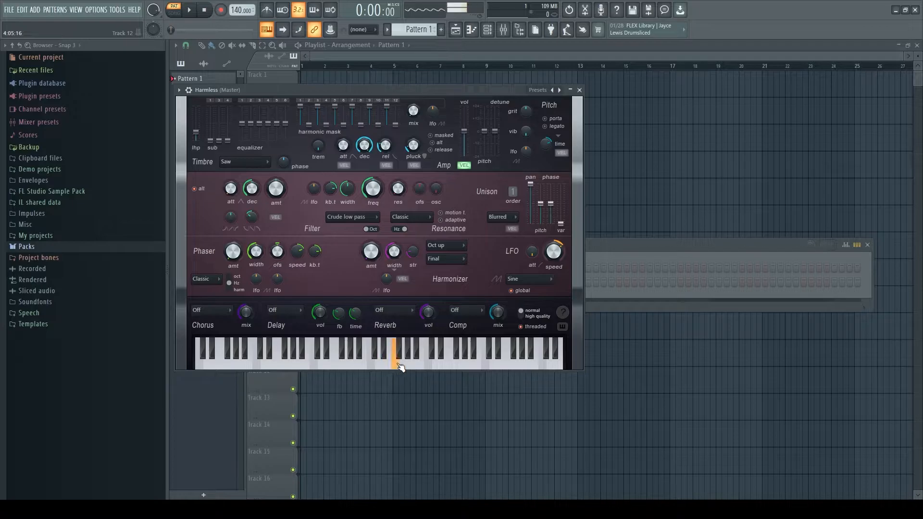
{"action": "left_click", "coordinate": [381, 365]}
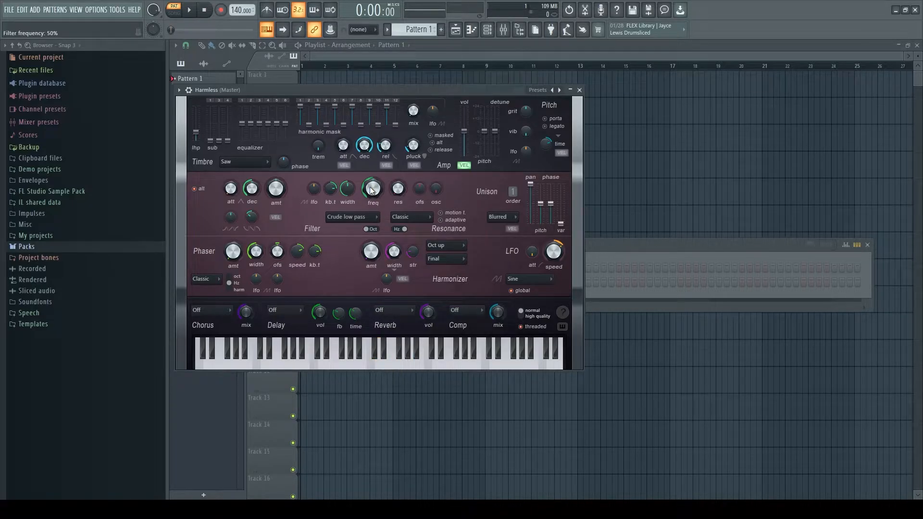
Step: Fine-tune the filter frequency slightly further down while auditioning neighbouring keys
{"action": "left_click_drag", "start_coordinate": [373, 189], "coordinate": [373, 191]}
{"action": "left_click", "coordinate": [386, 364]}
{"action": "left_click", "coordinate": [396, 364]}
{"action": "left_click", "coordinate": [406, 367]}
{"action": "left_click", "coordinate": [381, 365]}
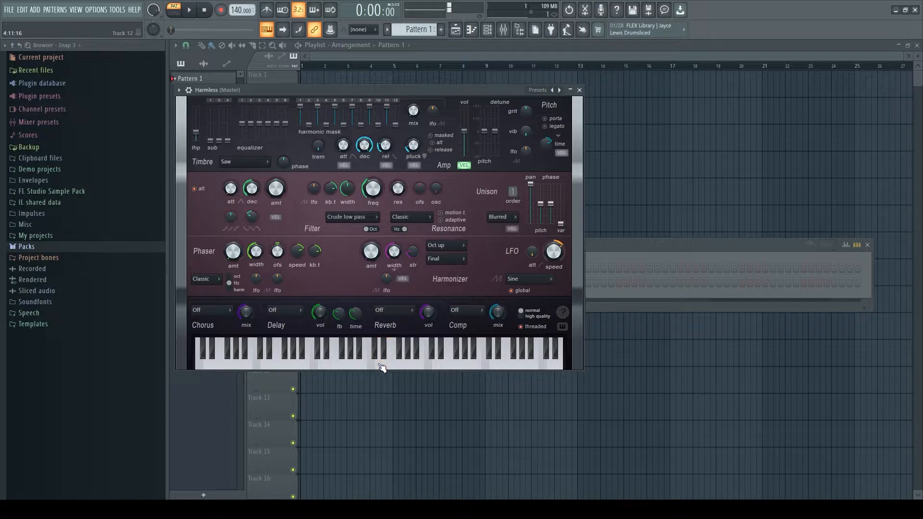
{"action": "left_click_drag", "start_coordinate": [373, 189], "coordinate": [373, 191]}
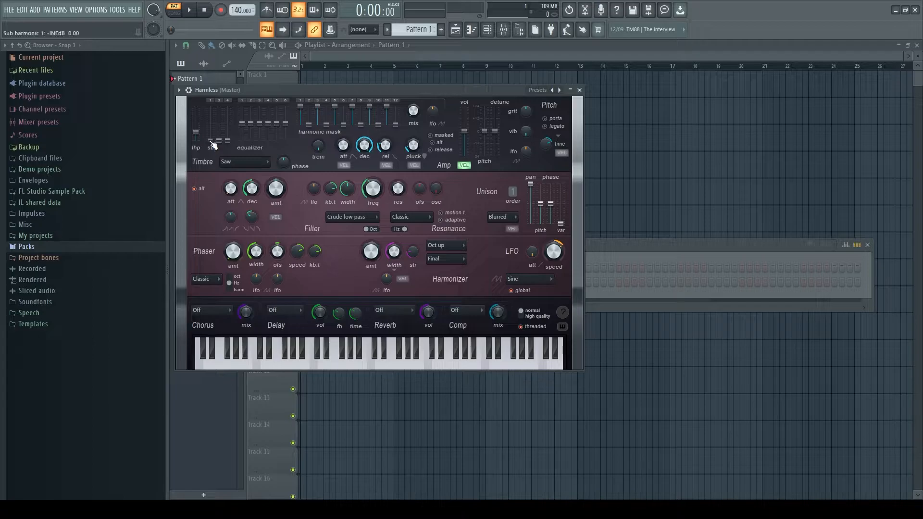
Step: Raise the first sub harmonic to a moderate level and audition it on a few keys
{"action": "left_click_drag", "start_coordinate": [213, 145], "coordinate": [212, 132]}
{"action": "left_click", "coordinate": [378, 367]}
{"action": "left_click", "coordinate": [388, 367]}
{"action": "left_click", "coordinate": [400, 366]}
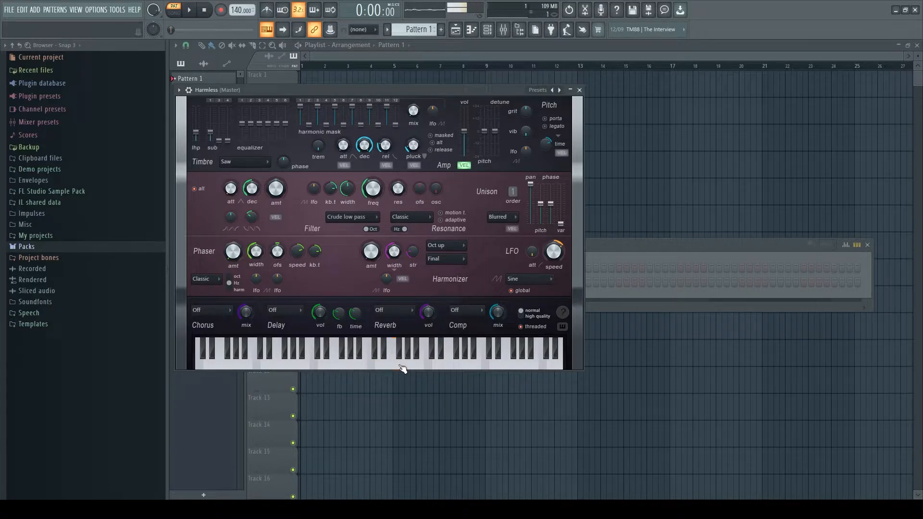
Step: Raise the first sub harmonic further to about -3.5 dB and audition higher and lower keys
{"action": "left_click_drag", "start_coordinate": [210, 134], "coordinate": [210, 128]}
{"action": "left_click", "coordinate": [389, 367]}
{"action": "left_click", "coordinate": [414, 368]}
{"action": "left_click", "coordinate": [389, 367]}
{"action": "left_click", "coordinate": [348, 367]}
{"action": "left_click", "coordinate": [370, 368]}
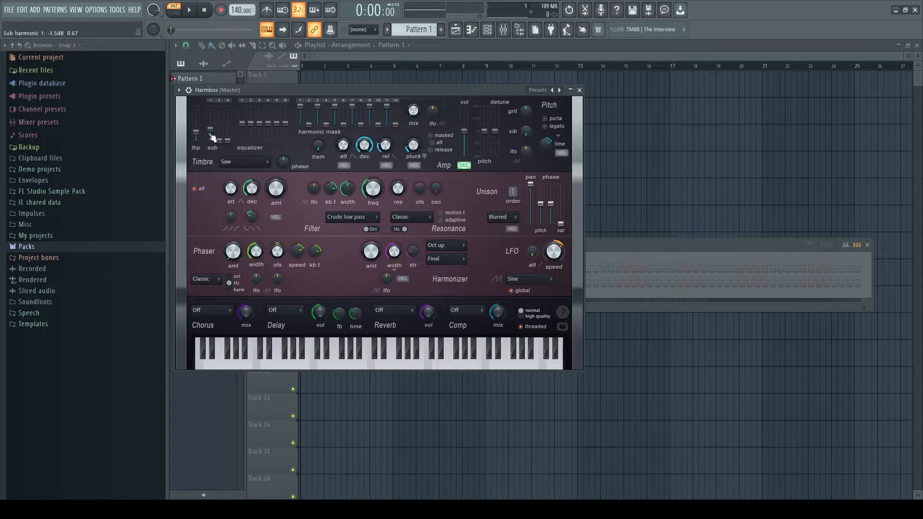
Step: Bring the first sub harmonic down to a low level and audition the result
{"action": "left_click_drag", "start_coordinate": [210, 128], "coordinate": [210, 137]}
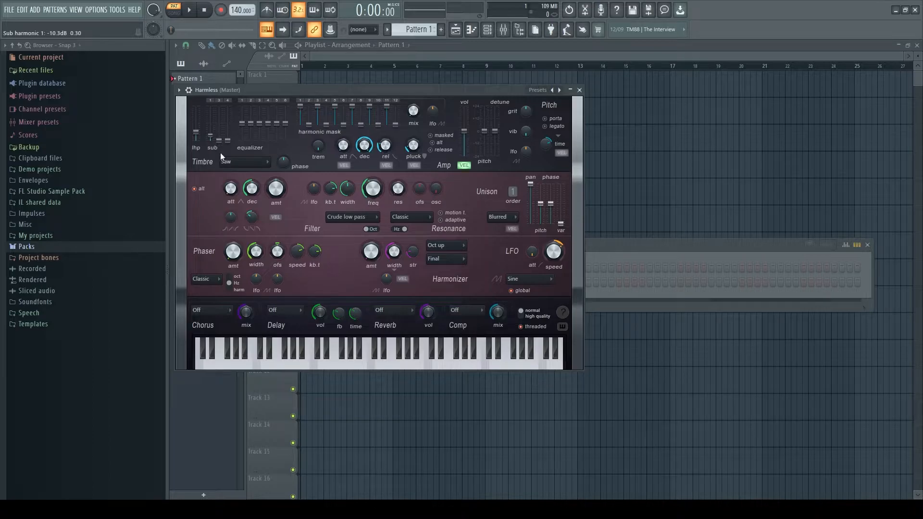
{"action": "left_click", "coordinate": [365, 368]}
{"action": "left_click", "coordinate": [384, 367]}
{"action": "left_click", "coordinate": [398, 367]}
Step: Set the chorus type to Stereoized, audition it, and lower the chorus mix slightly
{"action": "left_click", "coordinate": [213, 312]}
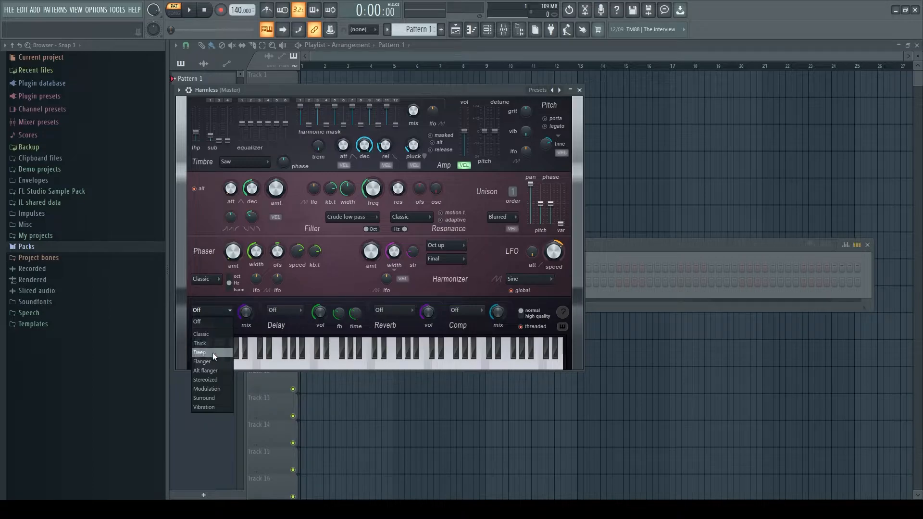
{"action": "left_click", "coordinate": [210, 381]}
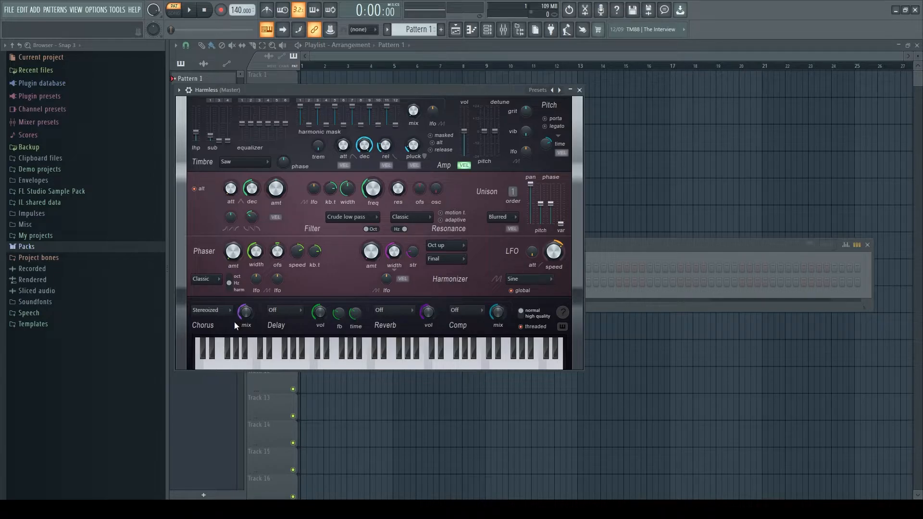
{"action": "mouse_move", "coordinate": [378, 367]}
{"action": "left_mouse_down"}
{"action": "mouse_move", "coordinate": [421, 369]}
{"action": "mouse_move", "coordinate": [353, 370]}
{"action": "left_mouse_up"}
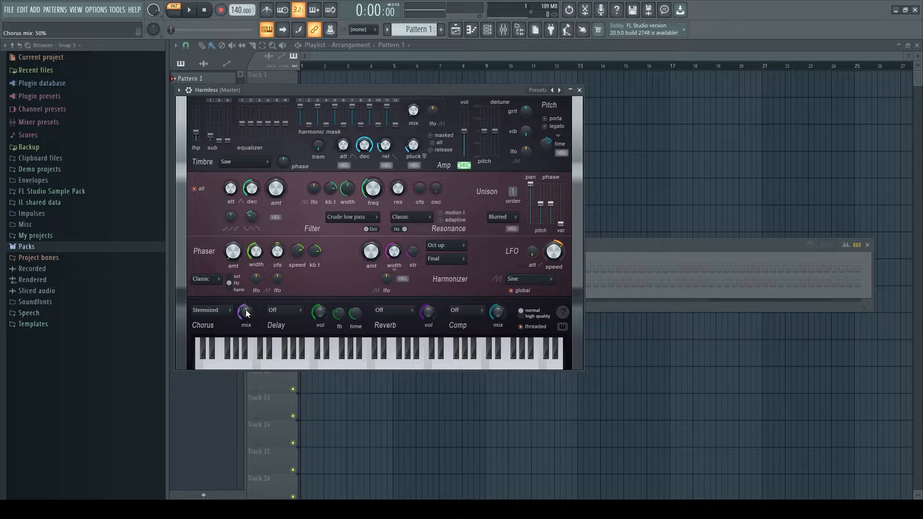
{"action": "left_click_drag", "start_coordinate": [246, 309], "coordinate": [246, 317]}
Step: Set the delay type to Ping-pong and lower the delay volume while auditioning keys
{"action": "left_click", "coordinate": [285, 313]}
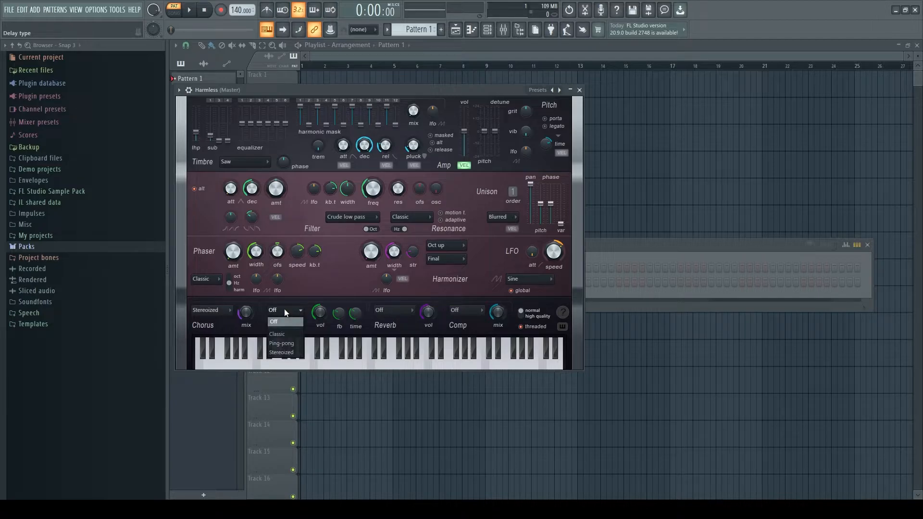
{"action": "left_click", "coordinate": [283, 342]}
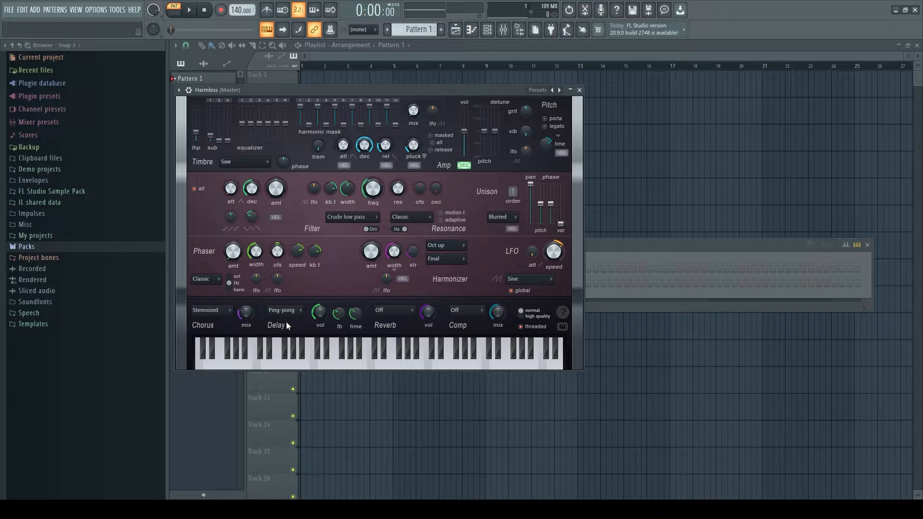
{"action": "left_click", "coordinate": [359, 367]}
{"action": "left_click", "coordinate": [384, 367]}
{"action": "left_click_drag", "start_coordinate": [321, 313], "coordinate": [322, 326]}
{"action": "left_click", "coordinate": [362, 365]}
{"action": "left_click_drag", "start_coordinate": [322, 313], "coordinate": [322, 315]}
{"action": "left_click", "coordinate": [355, 363]}
Step: Set the reverb type to Classic and audition it on two keys
{"action": "left_click", "coordinate": [397, 314]}
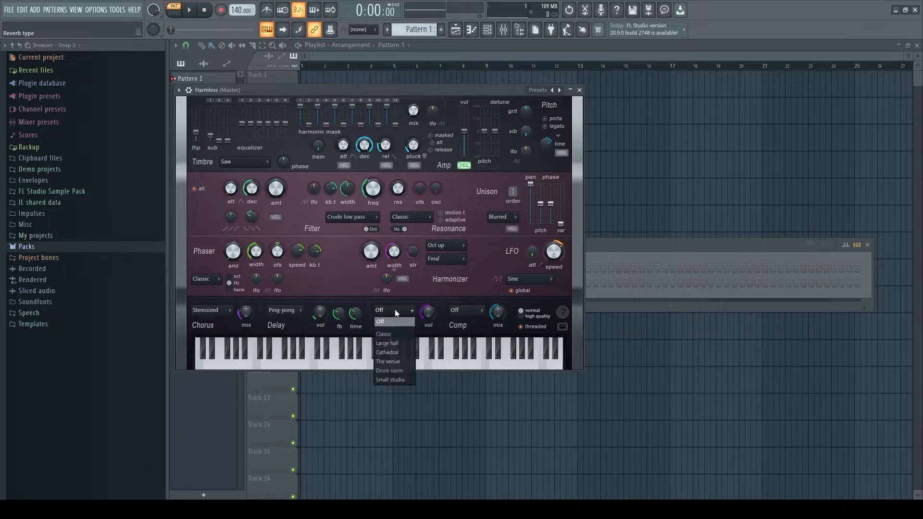
{"action": "left_click", "coordinate": [395, 335]}
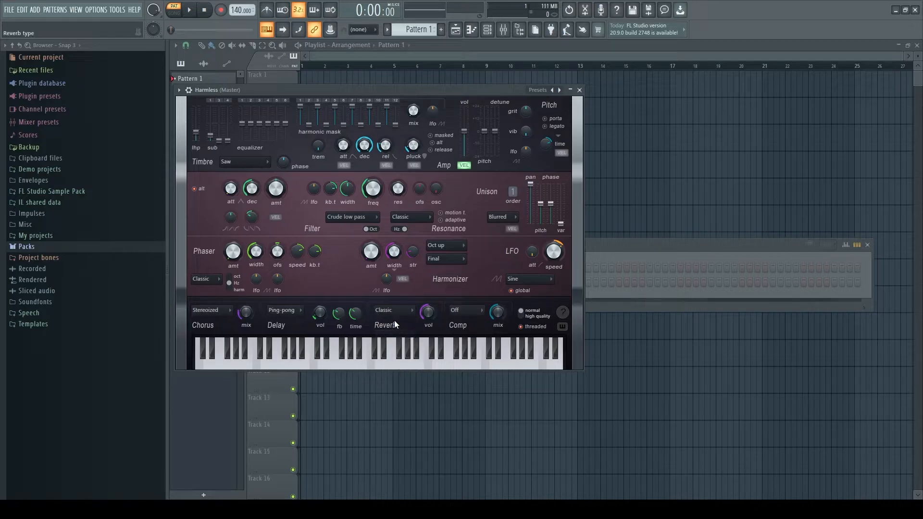
{"action": "left_click", "coordinate": [394, 366]}
{"action": "left_click", "coordinate": [418, 366]}
Step: Adjust the reverb volume in small amounts while auditioning keys between the changes
{"action": "left_click_drag", "start_coordinate": [428, 311], "coordinate": [428, 329]}
{"action": "left_click", "coordinate": [385, 367]}
{"action": "left_click", "coordinate": [405, 366]}
{"action": "left_click_drag", "start_coordinate": [430, 313], "coordinate": [429, 317]}
{"action": "left_click", "coordinate": [420, 366]}
{"action": "left_click_drag", "start_coordinate": [427, 311], "coordinate": [429, 312]}
{"action": "left_click", "coordinate": [401, 366]}
{"action": "left_click", "coordinate": [412, 365]}
Step: Open the piano roll for the Harmless channel from the channel rack
{"action": "left_click", "coordinate": [657, 243]}
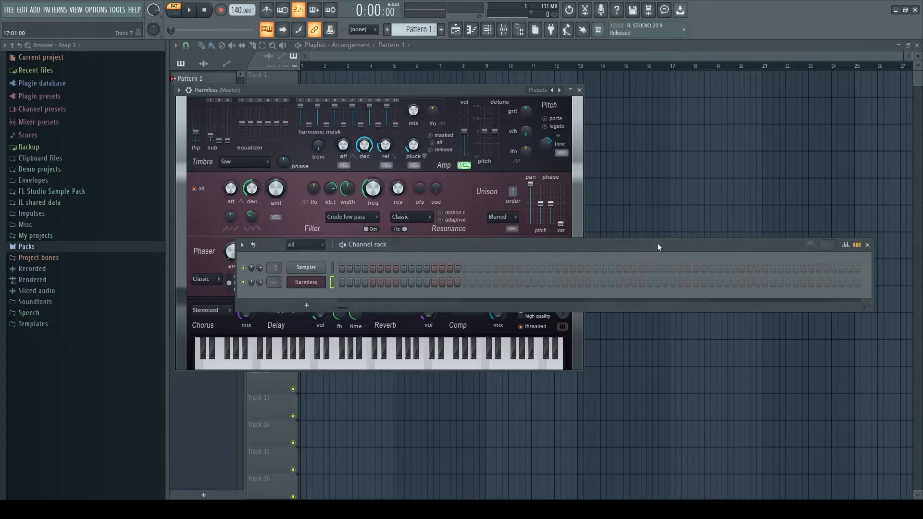
{"action": "right_click", "coordinate": [316, 283]}
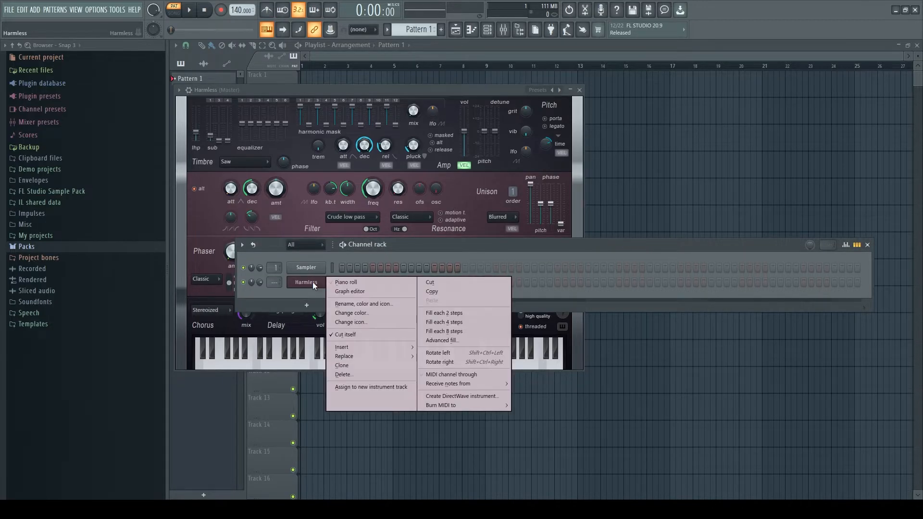
{"action": "left_click", "coordinate": [334, 281]}
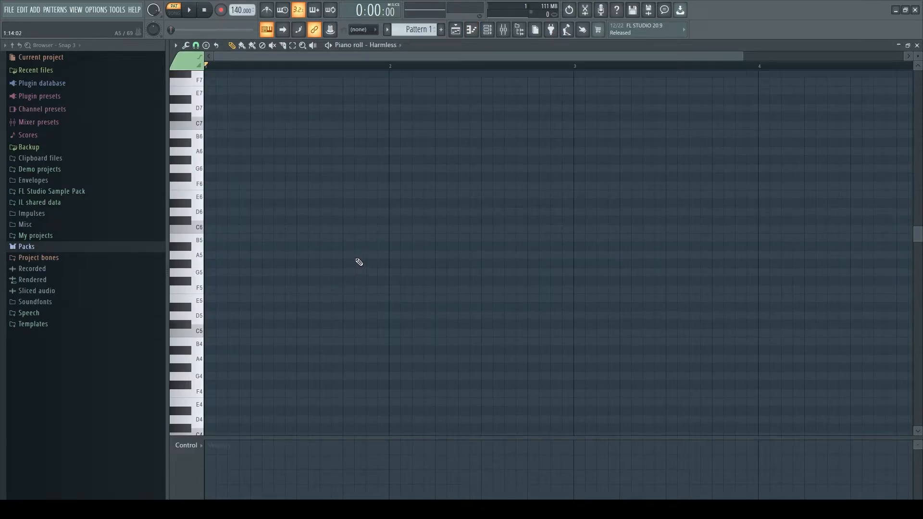
Step: Draw five evenly spaced short E5 notes across bar 1 of the piano roll
{"action": "left_click", "coordinate": [213, 299]}
{"action": "left_click", "coordinate": [250, 298]}
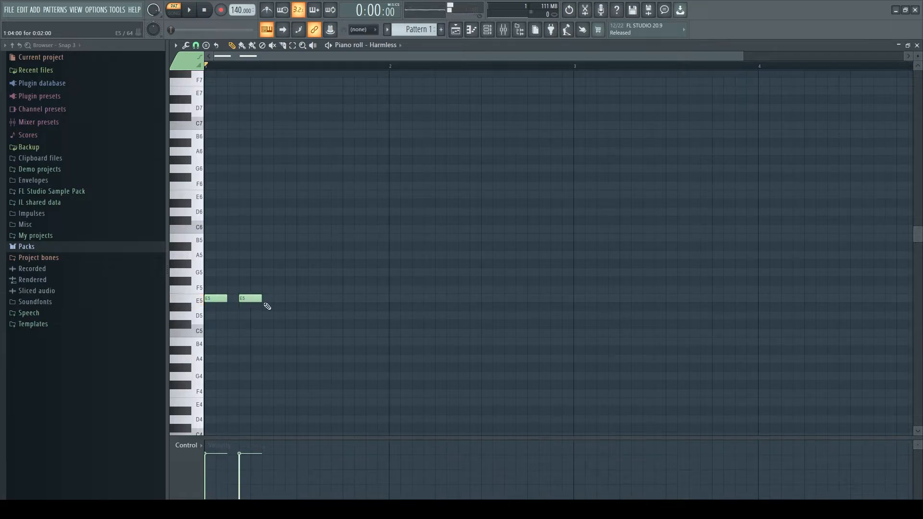
{"action": "left_click", "coordinate": [285, 299]}
{"action": "left_click", "coordinate": [315, 300]}
{"action": "left_click", "coordinate": [350, 300]}
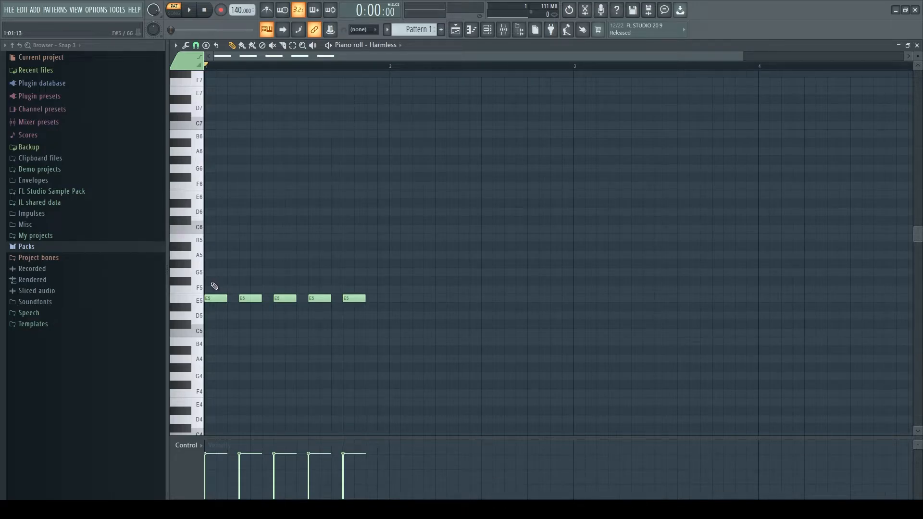
Step: Stack five G5 and five B5 notes above the E5 notes to form repeated chords in bar 1
{"action": "left_click", "coordinate": [212, 272]}
{"action": "left_click", "coordinate": [245, 272]}
{"action": "left_click", "coordinate": [273, 272]}
{"action": "left_click", "coordinate": [318, 273]}
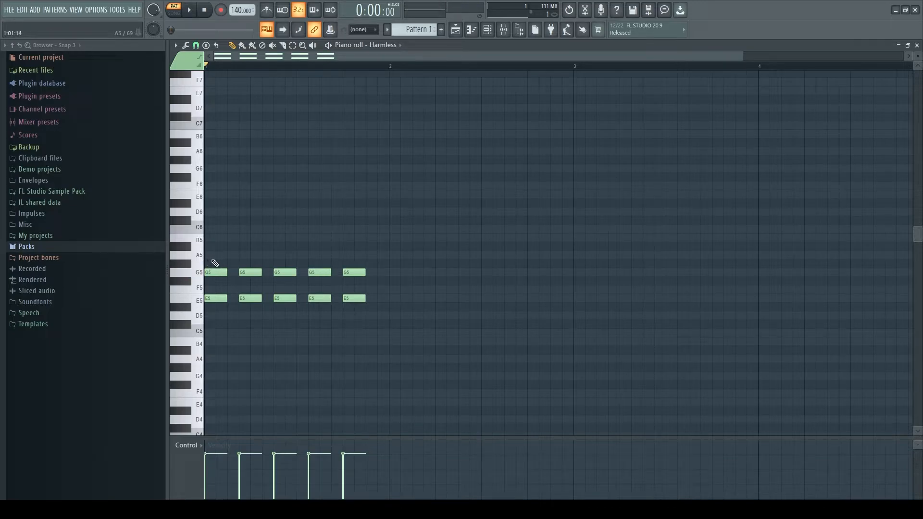
{"action": "left_click", "coordinate": [212, 239]}
{"action": "left_click", "coordinate": [284, 239]}
{"action": "left_click", "coordinate": [315, 239]}
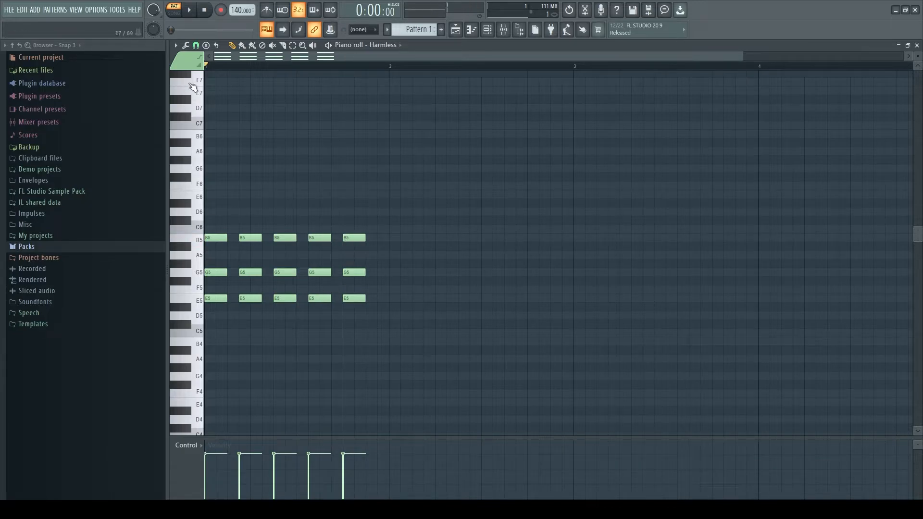
Step: Play the bar 1 chords, set the tempo to 100 BPM, and play them at the new speed
{"action": "left_click", "coordinate": [192, 10]}
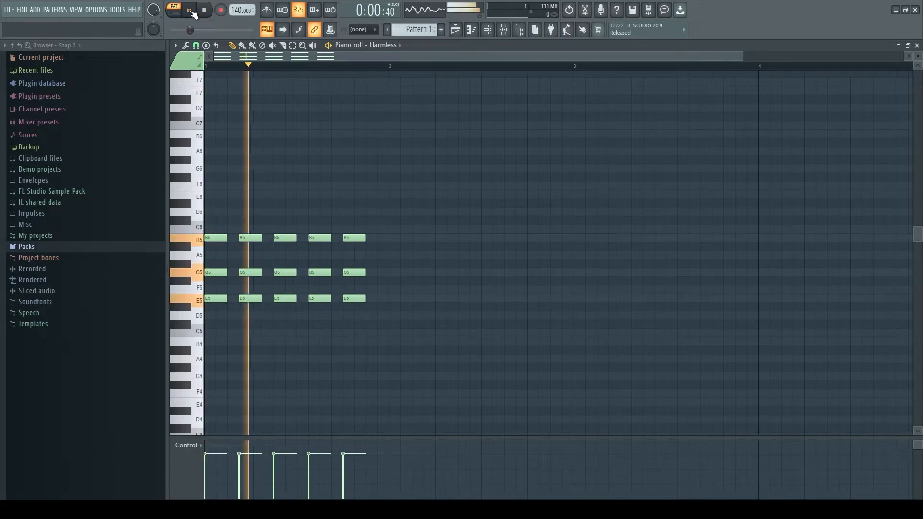
{"action": "left_click", "coordinate": [192, 11]}
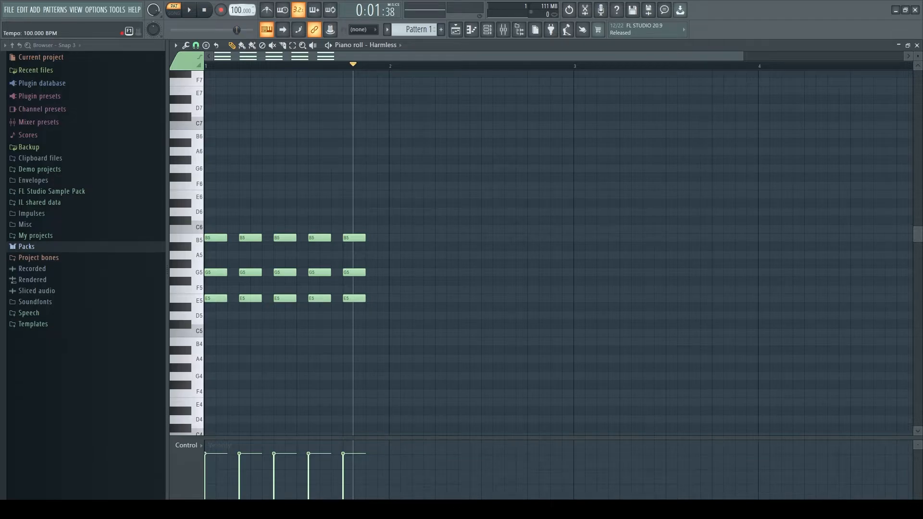
{"action": "left_click", "coordinate": [206, 10]}
{"action": "left_click", "coordinate": [191, 10]}
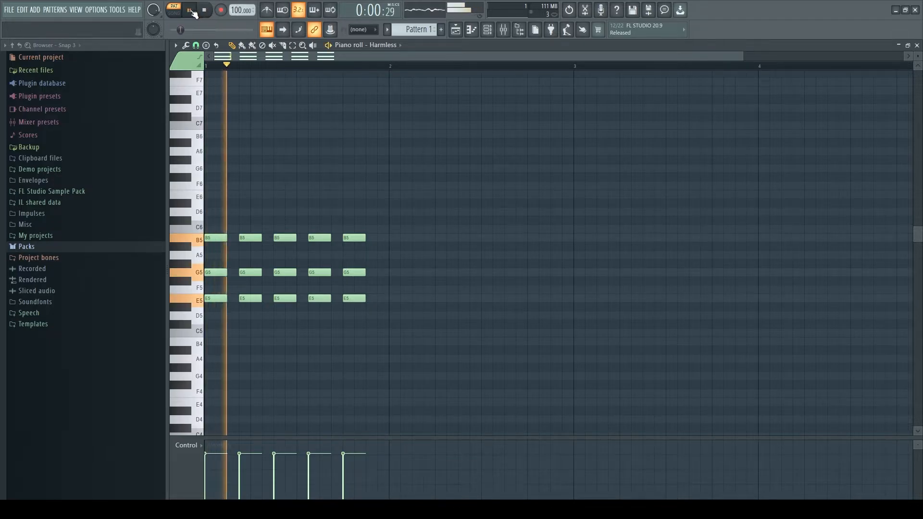
{"action": "left_click", "coordinate": [191, 11]}
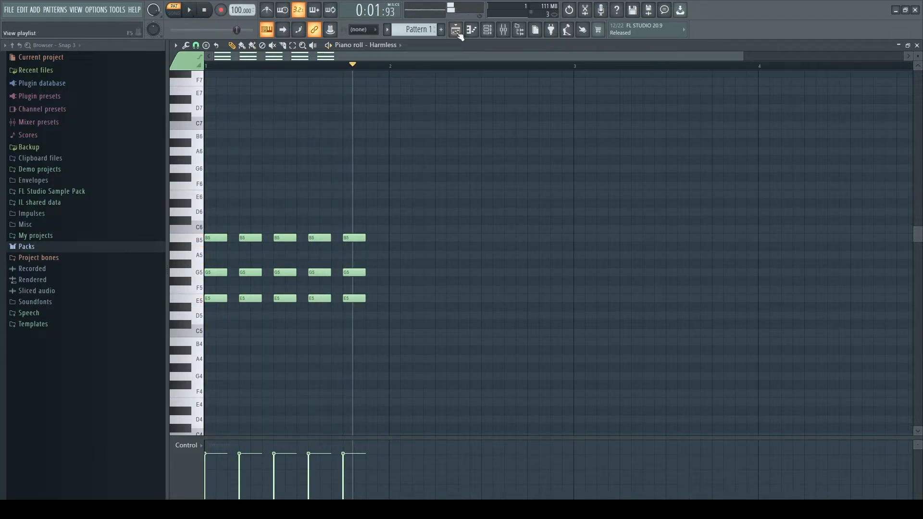
Step: Show more bars in the piano roll and replay the first chord from the beginning
{"action": "left_click_drag", "start_coordinate": [746, 59], "coordinate": [918, 65]}
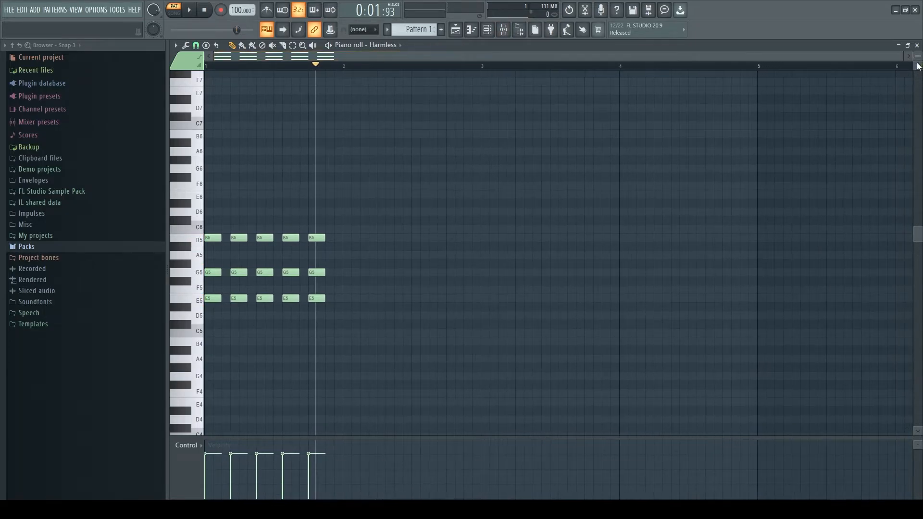
{"action": "left_click", "coordinate": [203, 10]}
{"action": "left_click", "coordinate": [190, 11]}
{"action": "left_click", "coordinate": [193, 11]}
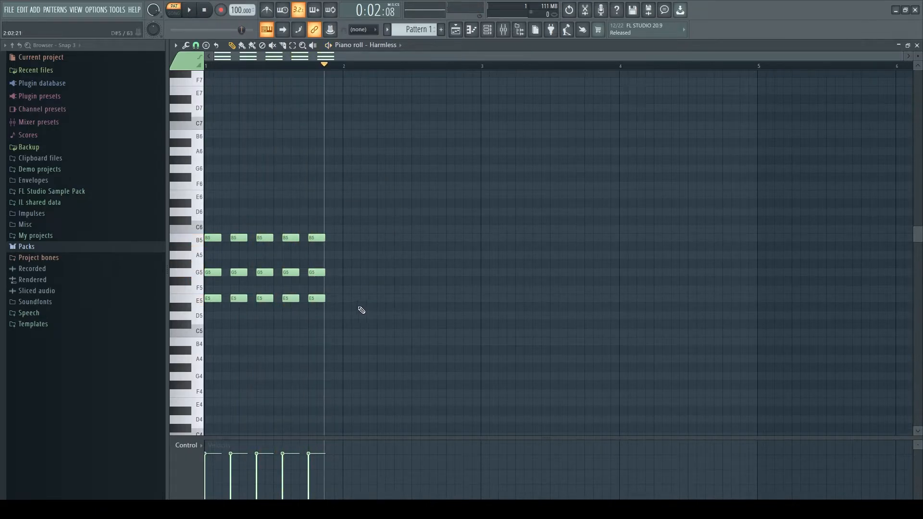
Step: Add five repeated chords of C5, E5 and G5 in bar 2 and play the progression
{"action": "left_click", "coordinate": [353, 333]}
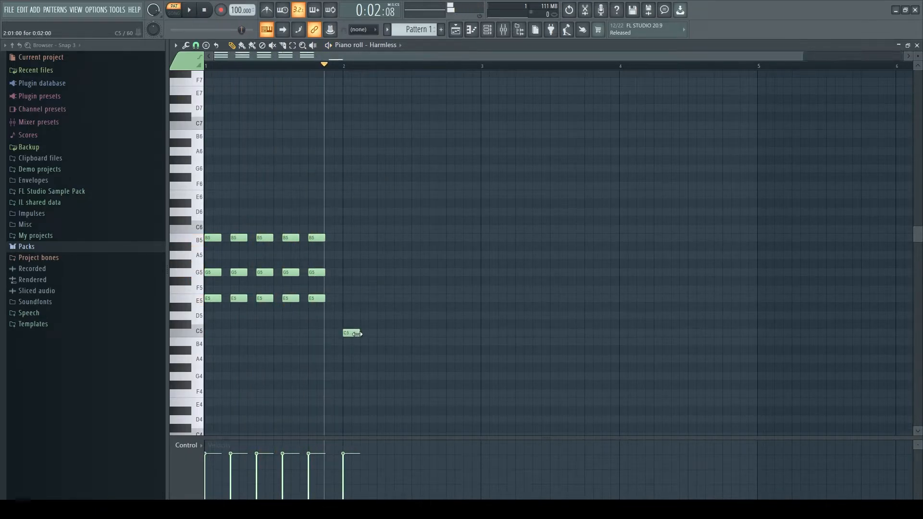
{"action": "left_click", "coordinate": [400, 334]}
{"action": "left_click", "coordinate": [451, 334]}
{"action": "left_click", "coordinate": [349, 301]}
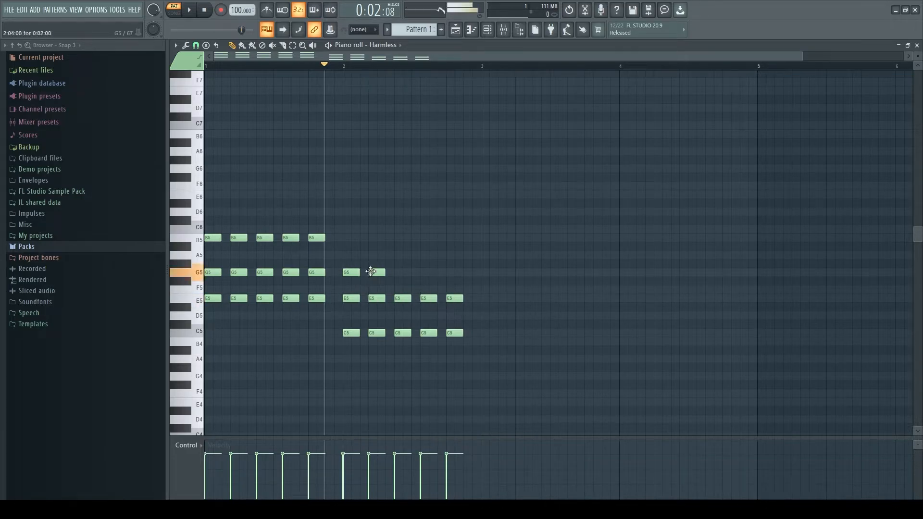
{"action": "left_click", "coordinate": [192, 11]}
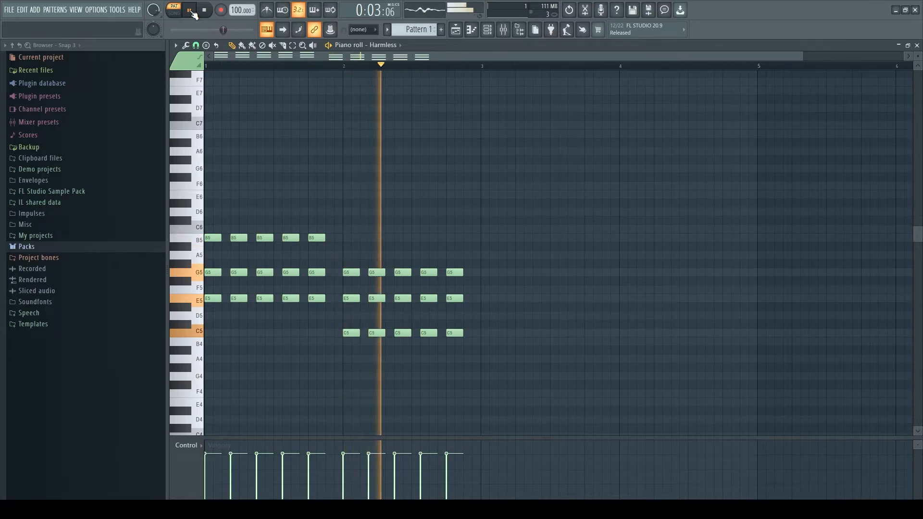
{"action": "left_click", "coordinate": [191, 11]}
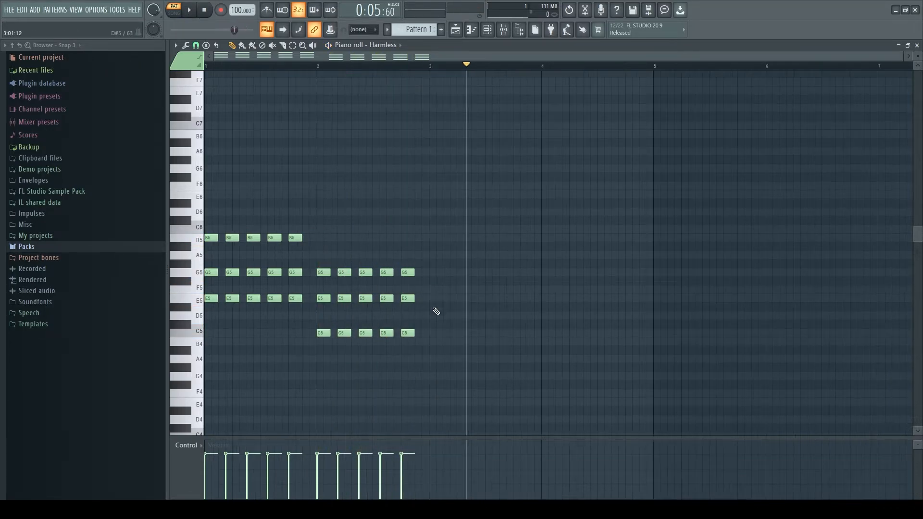
Step: Add five repeated chords of D5, F5 and A5 in bar 3 and play the progression from the start
{"action": "left_click", "coordinate": [434, 307]}
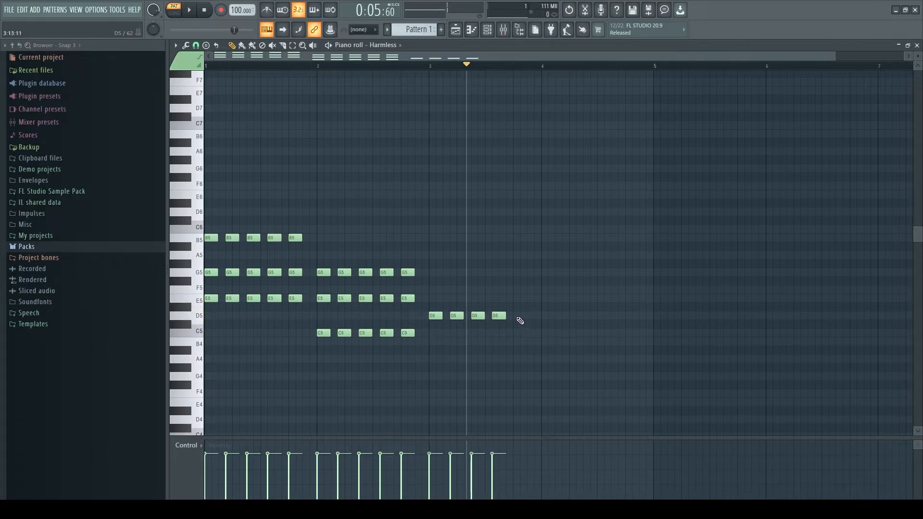
{"action": "left_click", "coordinate": [436, 257]}
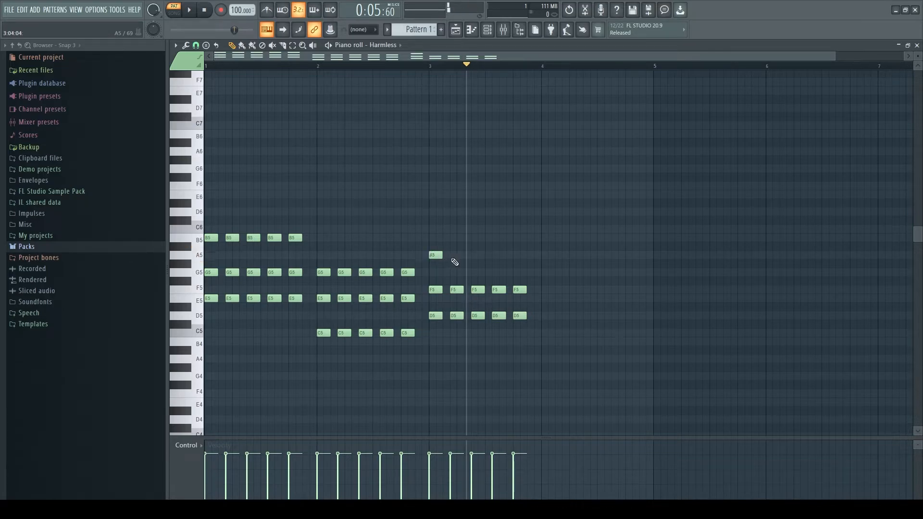
{"action": "left_click", "coordinate": [474, 255]}
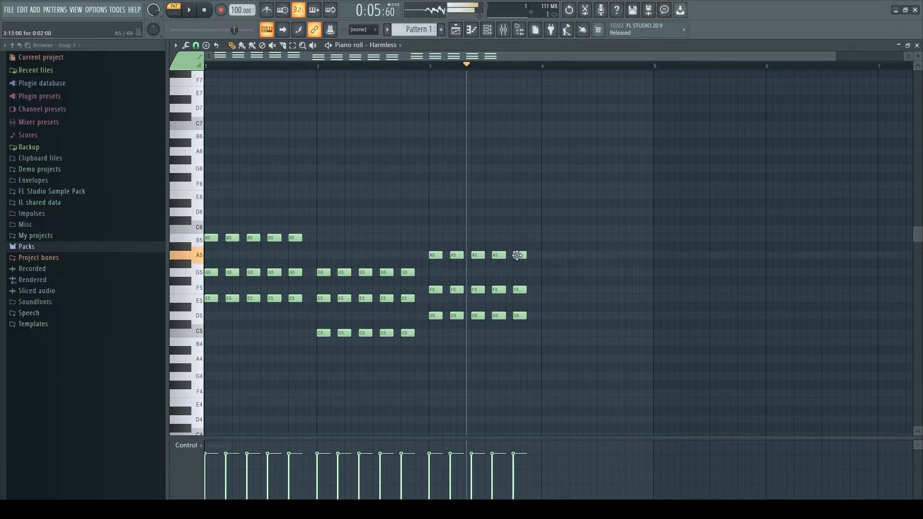
{"action": "left_click", "coordinate": [203, 12]}
{"action": "key", "text": "space"}
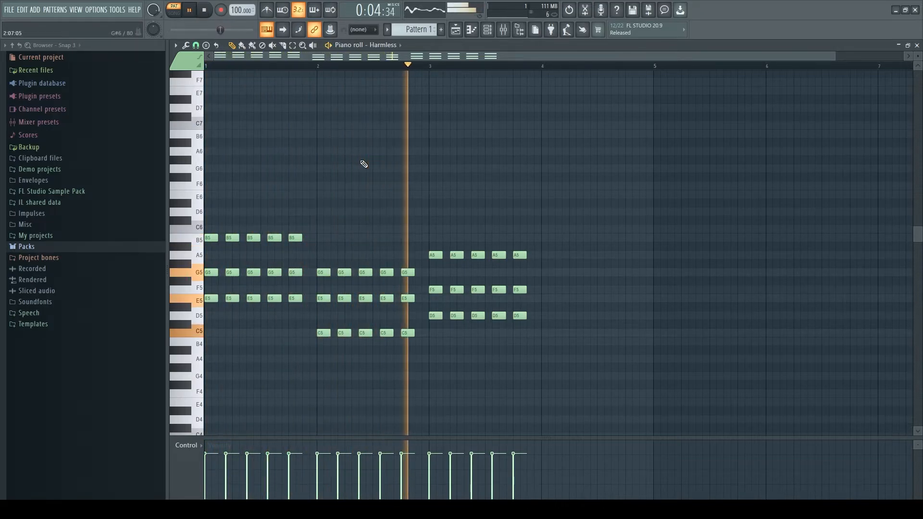
{"action": "key", "text": "space"}
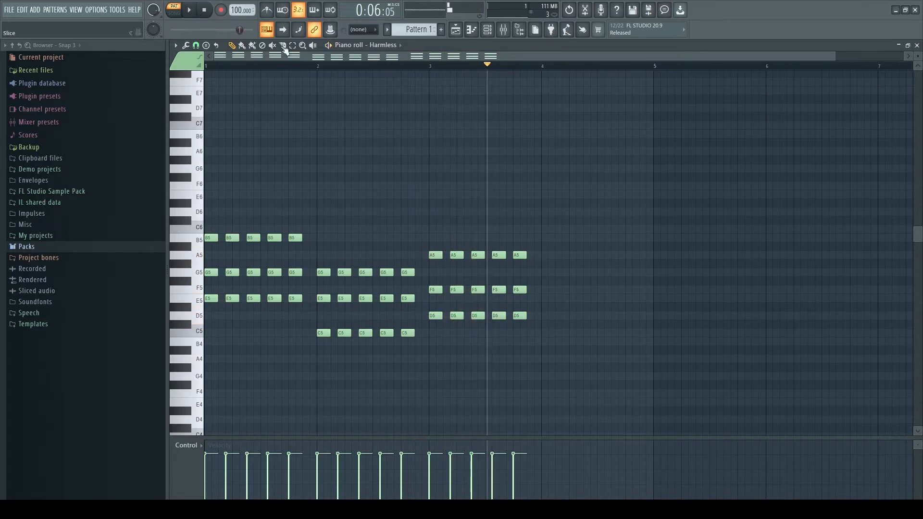
Step: Raise the five F5 notes in bar 3 to F#5 and play the changed chords
{"action": "mouse_move", "coordinate": [541, 287]}
{"action": "left_mouse_down"}
{"action": "mouse_move", "coordinate": [426, 298]}
{"action": "mouse_move", "coordinate": [437, 281]}
{"action": "left_mouse_up"}
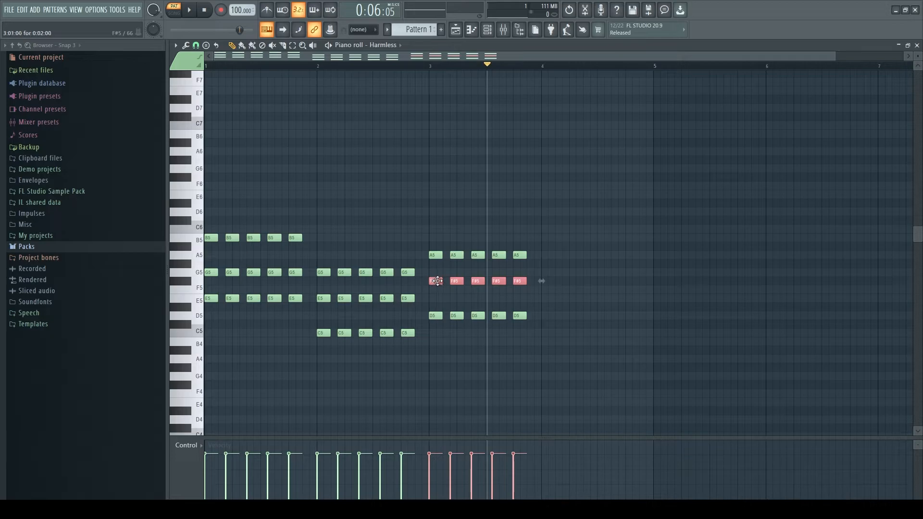
{"action": "key", "text": "space"}
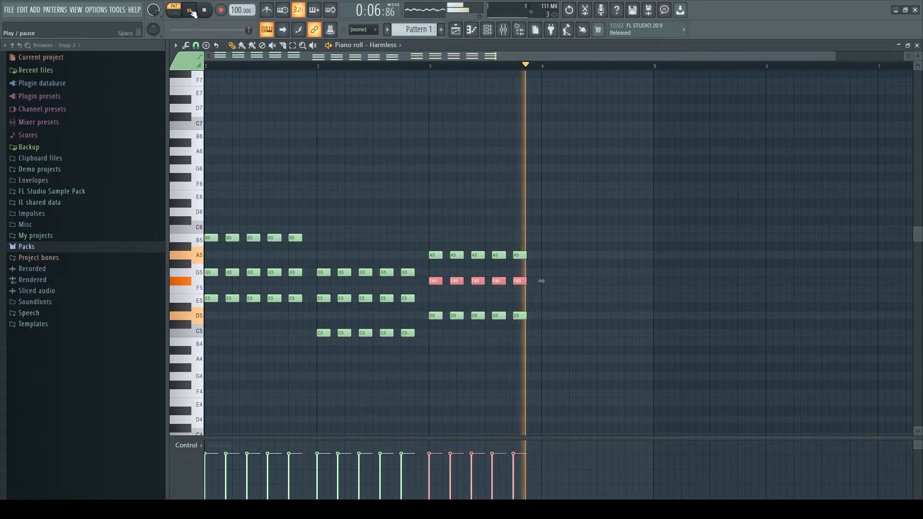
{"action": "key", "text": "space"}
{"action": "left_click", "coordinate": [470, 67]}
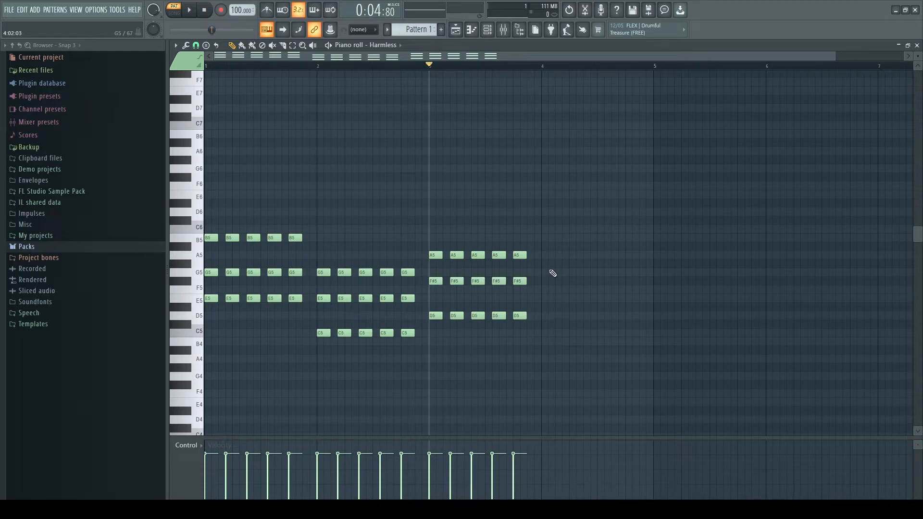
Step: Add five repeated chords of B4, D5 and F#5 in bar 4 and play the four-bar progression
{"action": "left_click", "coordinate": [546, 342]}
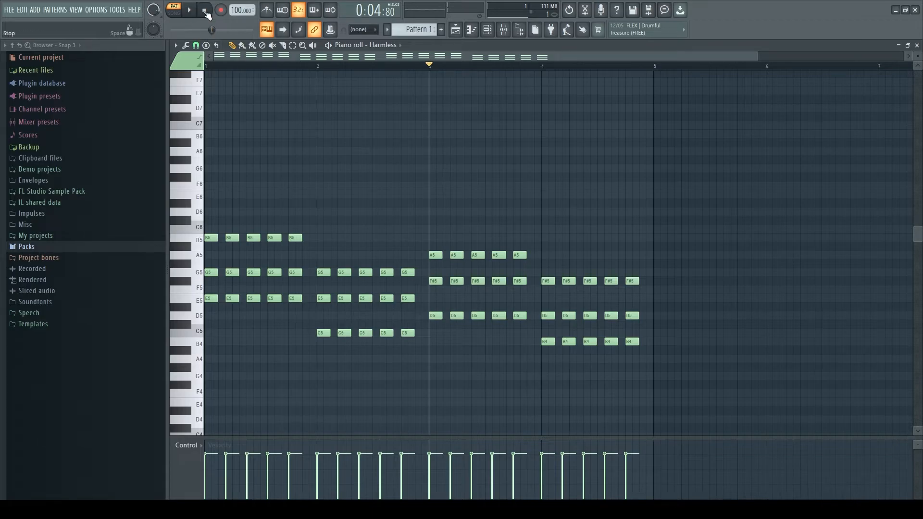
{"action": "key", "text": "space"}
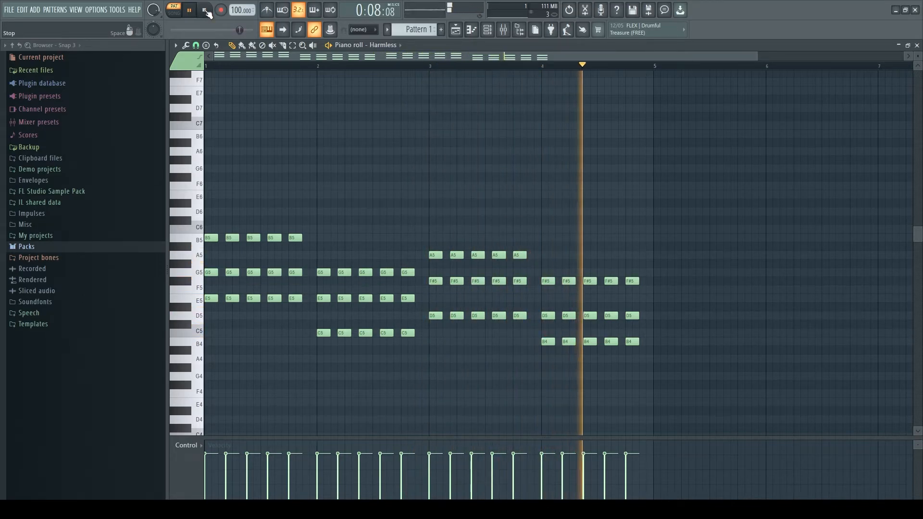
{"action": "left_click", "coordinate": [206, 11]}
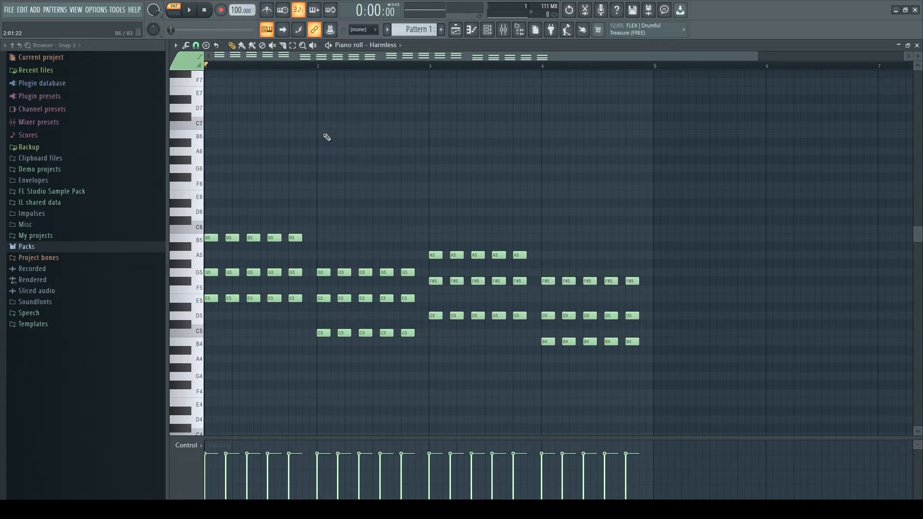
Step: Open the Harmless synth and play the progression while trying different pluck decay lengths, including 0%
{"action": "left_click", "coordinate": [494, 32]}
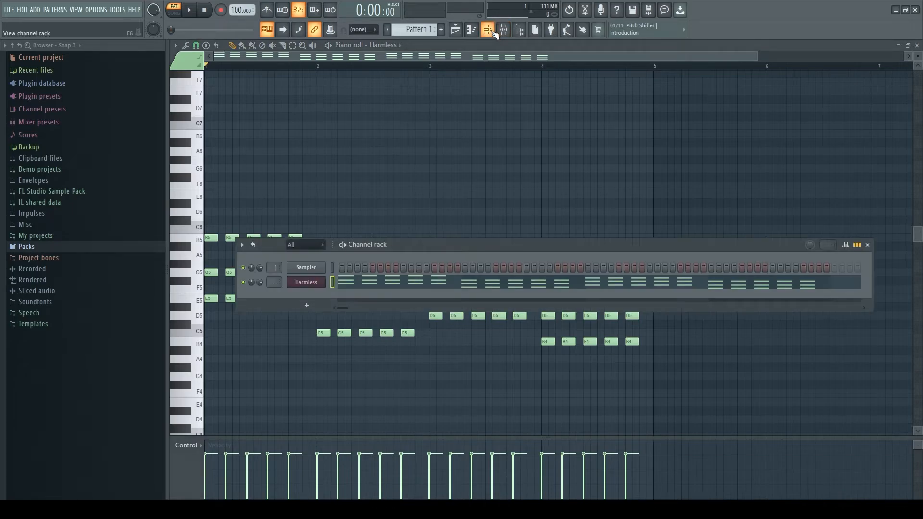
{"action": "left_click", "coordinate": [321, 283]}
{"action": "left_click_drag", "start_coordinate": [324, 91], "coordinate": [501, 92]}
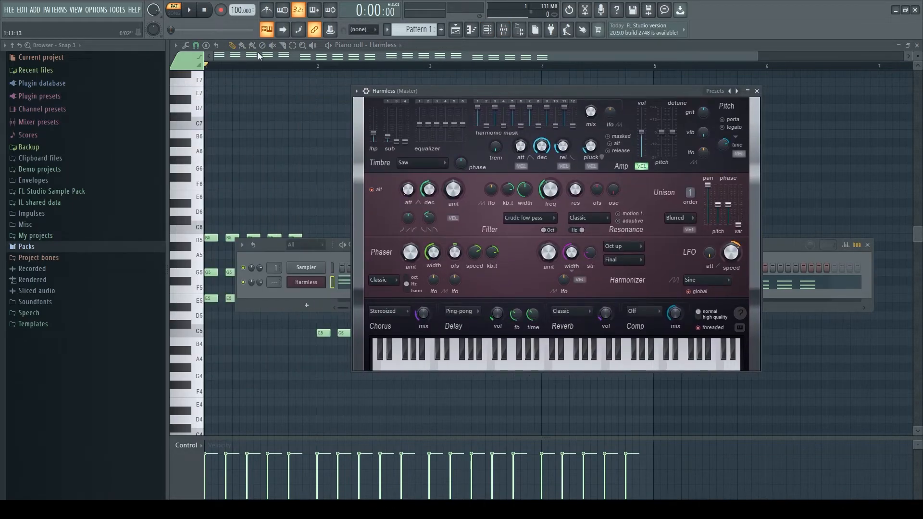
{"action": "left_click", "coordinate": [194, 11]}
{"action": "left_click_drag", "start_coordinate": [591, 146], "coordinate": [590, 165]}
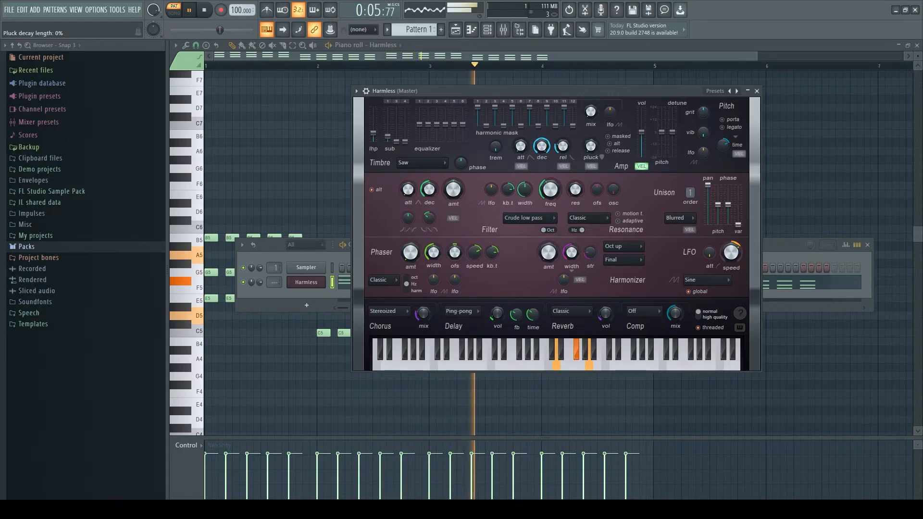
{"action": "mouse_move", "coordinate": [586, 149]}
{"action": "left_mouse_down"}
{"action": "mouse_move", "coordinate": [586, 136]}
{"action": "mouse_move", "coordinate": [587, 150]}
{"action": "left_mouse_up"}
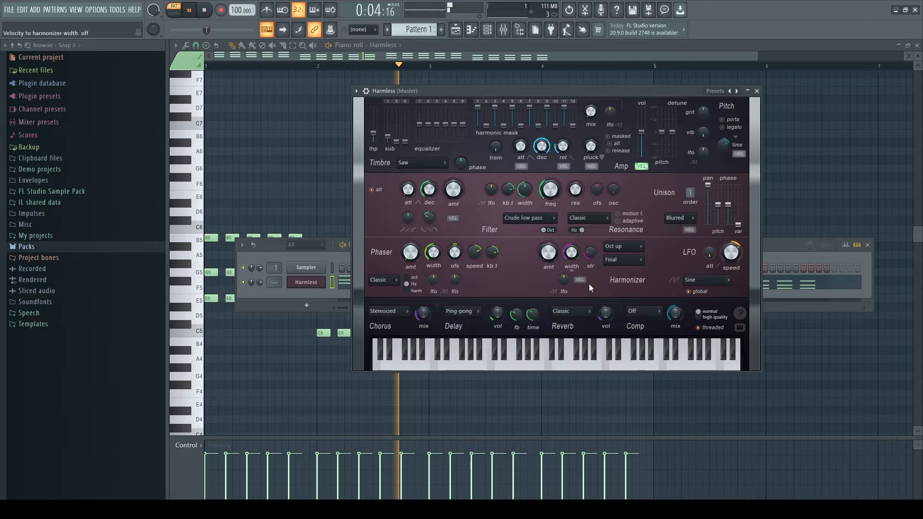
Step: Try a 16% delay input level, compare the sound with sub harmonic 1 silenced and restored, and check the chorus mix
{"action": "left_click_drag", "start_coordinate": [498, 318], "coordinate": [497, 314]}
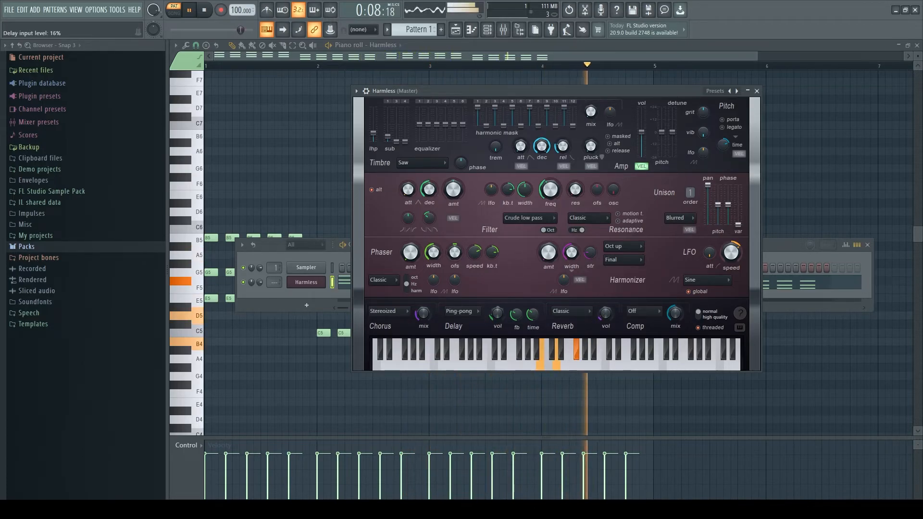
{"action": "left_click_drag", "start_coordinate": [390, 139], "coordinate": [390, 144]}
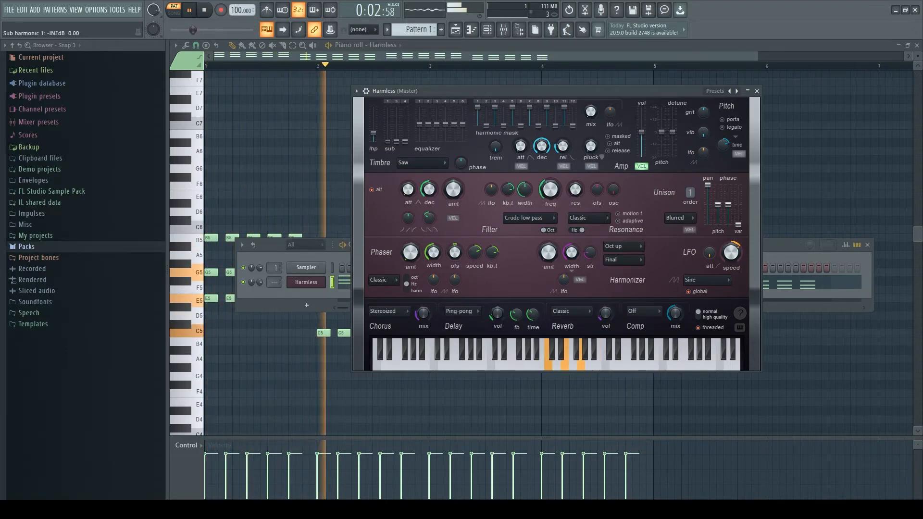
{"action": "left_click_drag", "start_coordinate": [387, 142], "coordinate": [387, 136]}
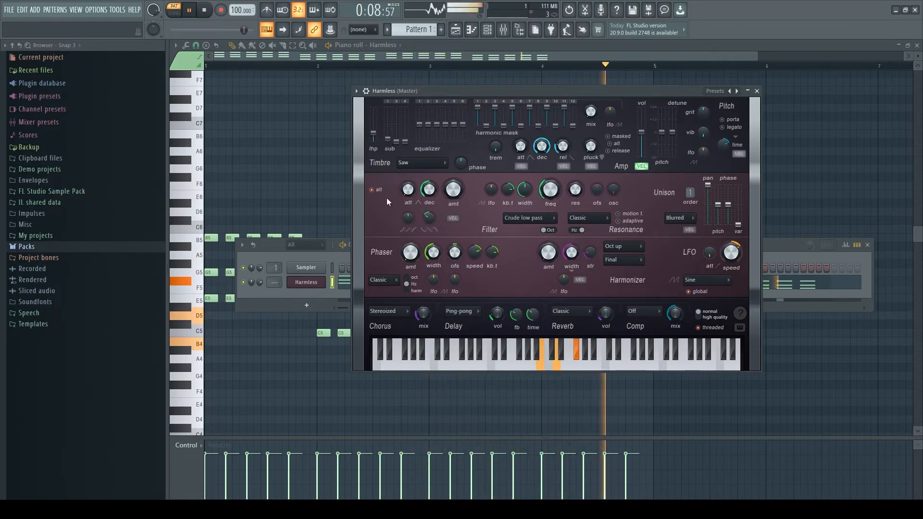
{"action": "mouse_move", "coordinate": [421, 313]}
{"action": "left_mouse_down"}
{"action": "mouse_move", "coordinate": [420, 346]}
{"action": "mouse_move", "coordinate": [420, 250]}
{"action": "mouse_move", "coordinate": [420, 322]}
{"action": "mouse_move", "coordinate": [421, 314]}
{"action": "left_mouse_up"}
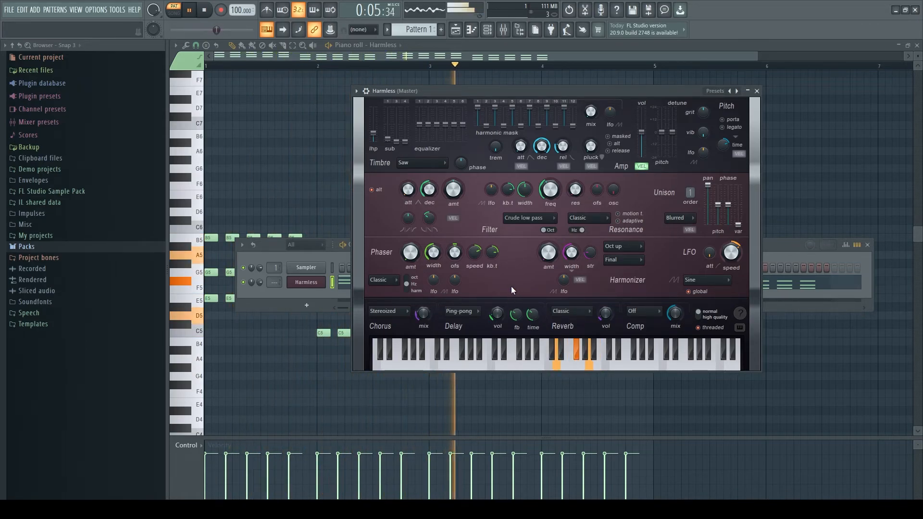
Step: Compare reverb wet levels including 0% and 9%, and bring the delay input level to 20%
{"action": "left_click_drag", "start_coordinate": [498, 314], "coordinate": [497, 293]}
{"action": "left_click_drag", "start_coordinate": [498, 314], "coordinate": [497, 336]}
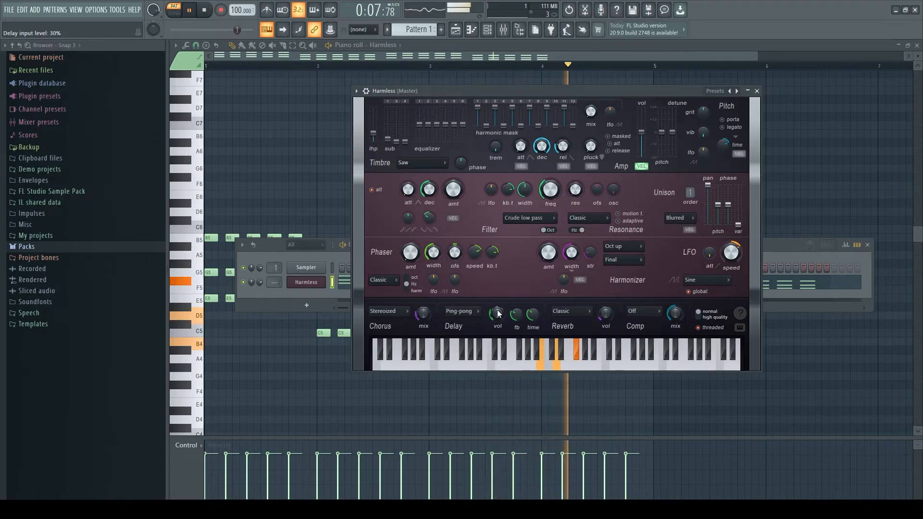
{"action": "left_click_drag", "start_coordinate": [495, 313], "coordinate": [495, 318]}
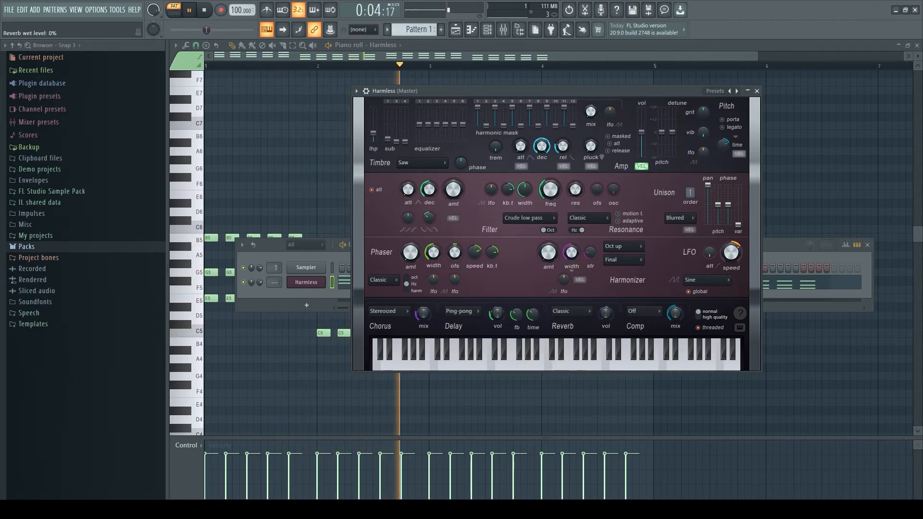
{"action": "left_click_drag", "start_coordinate": [605, 313], "coordinate": [605, 320]}
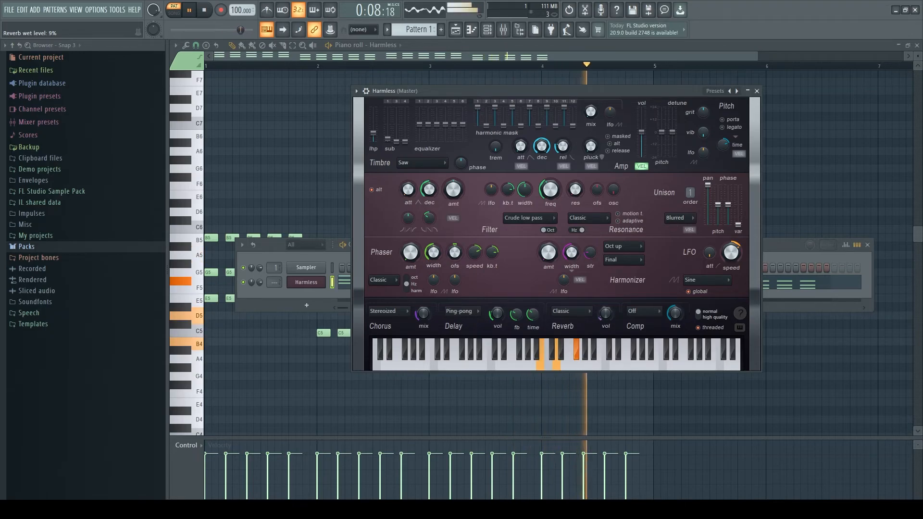
{"action": "left_click_drag", "start_coordinate": [605, 314], "coordinate": [606, 315]}
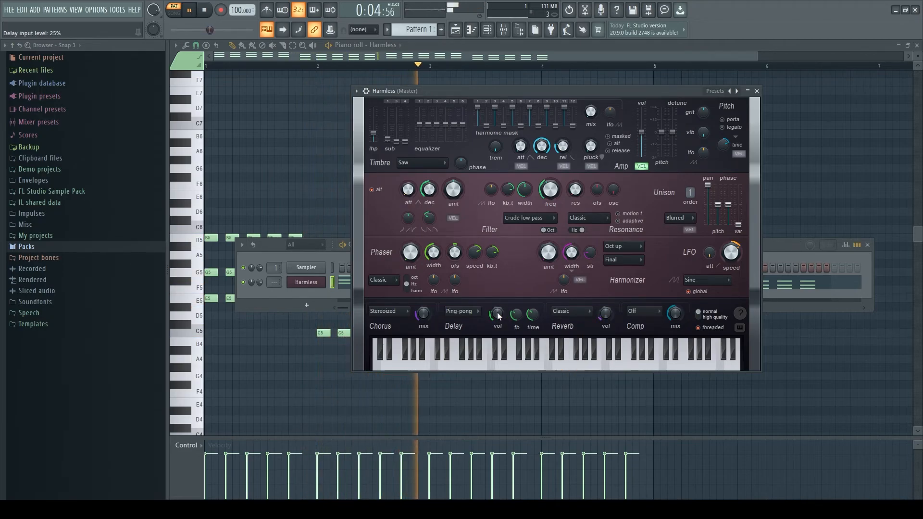
{"action": "left_click_drag", "start_coordinate": [497, 315], "coordinate": [497, 318]}
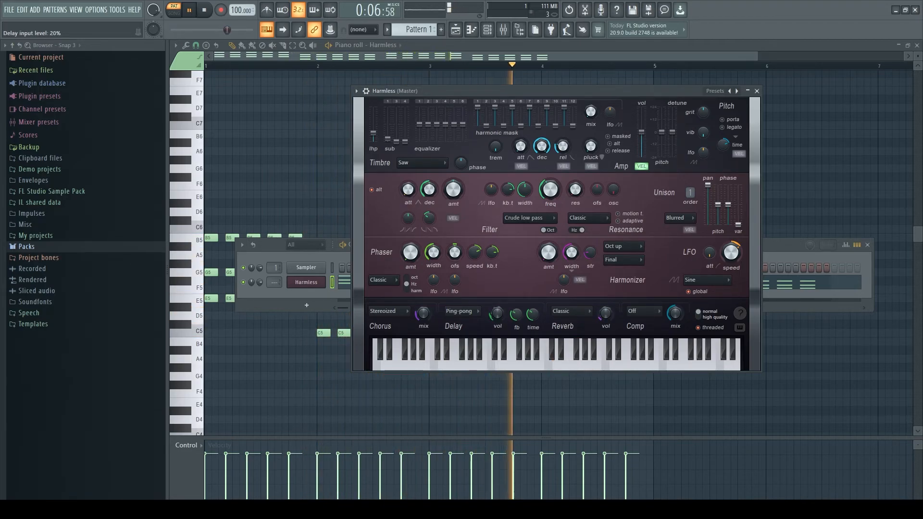
Step: Set the filter frequency to 49% and fine-tune the reverb wet level, with the delay input level at 15%
{"action": "mouse_move", "coordinate": [549, 196]}
{"action": "left_mouse_down"}
{"action": "mouse_move", "coordinate": [550, 167]}
{"action": "mouse_move", "coordinate": [549, 214]}
{"action": "mouse_move", "coordinate": [549, 199]}
{"action": "left_mouse_up"}
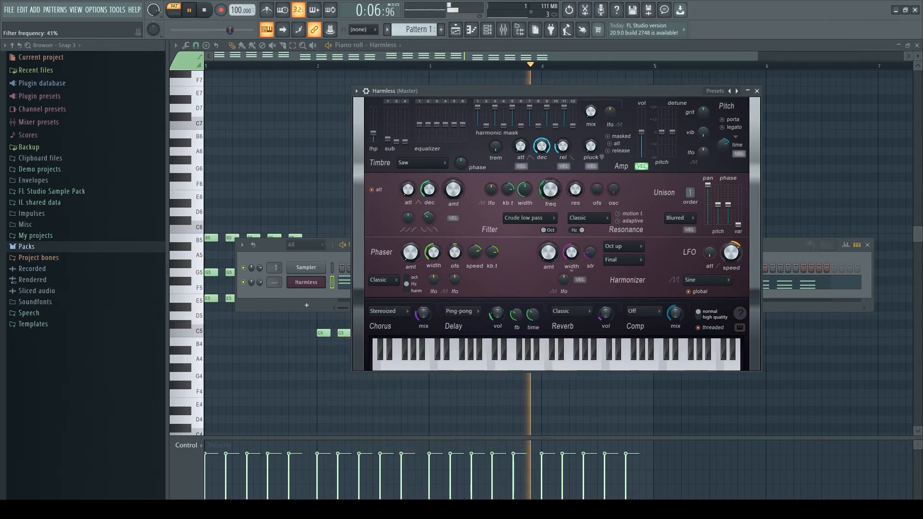
{"action": "left_click_drag", "start_coordinate": [549, 181], "coordinate": [550, 191]}
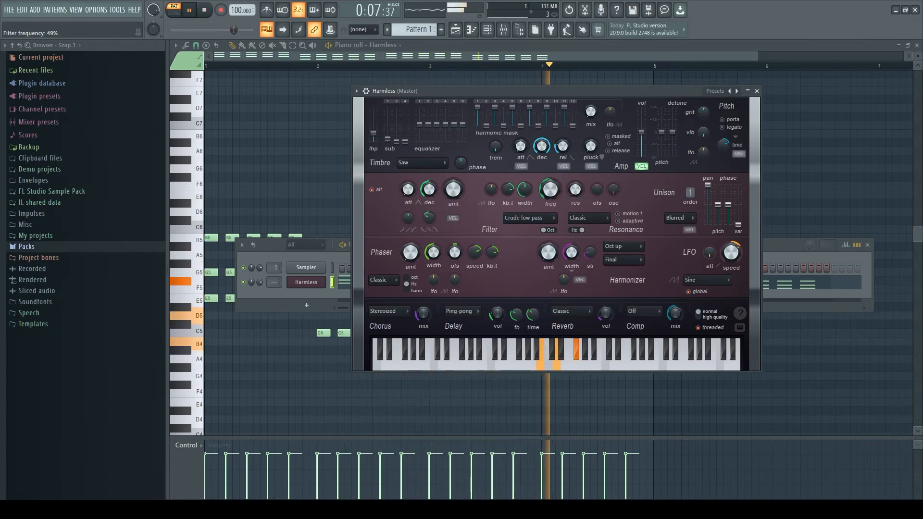
{"action": "left_click_drag", "start_coordinate": [606, 315], "coordinate": [605, 316]}
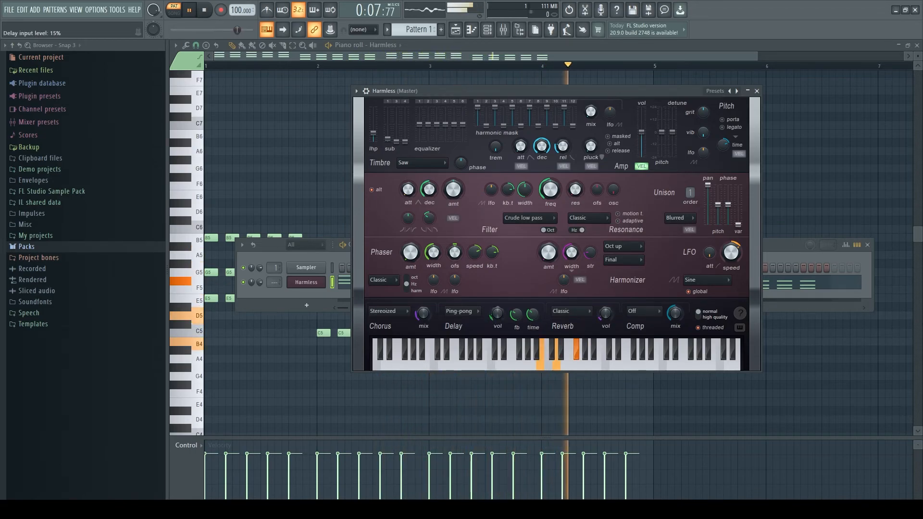
Step: Test the pluck decay length and chorus mix once more, and stop playback with only the piano roll in view
{"action": "left_click_drag", "start_coordinate": [590, 146], "coordinate": [590, 149]}
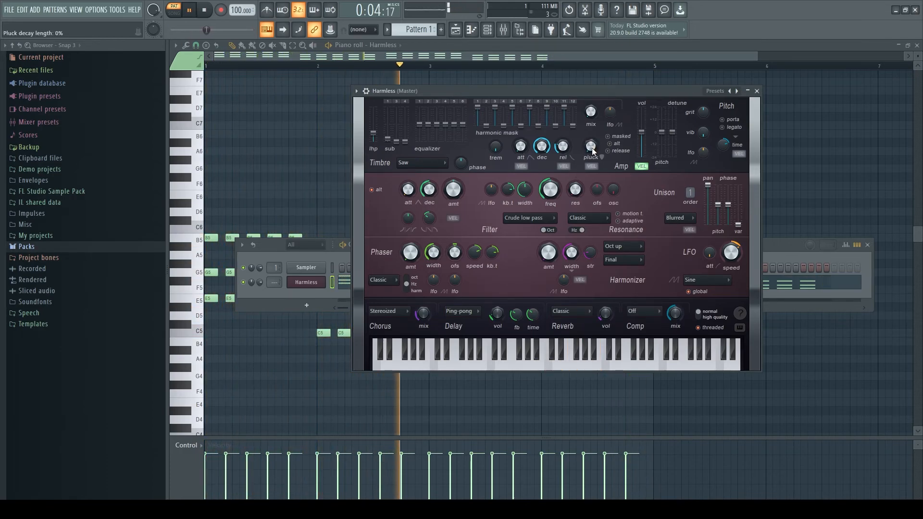
{"action": "left_click_drag", "start_coordinate": [591, 148], "coordinate": [590, 148]}
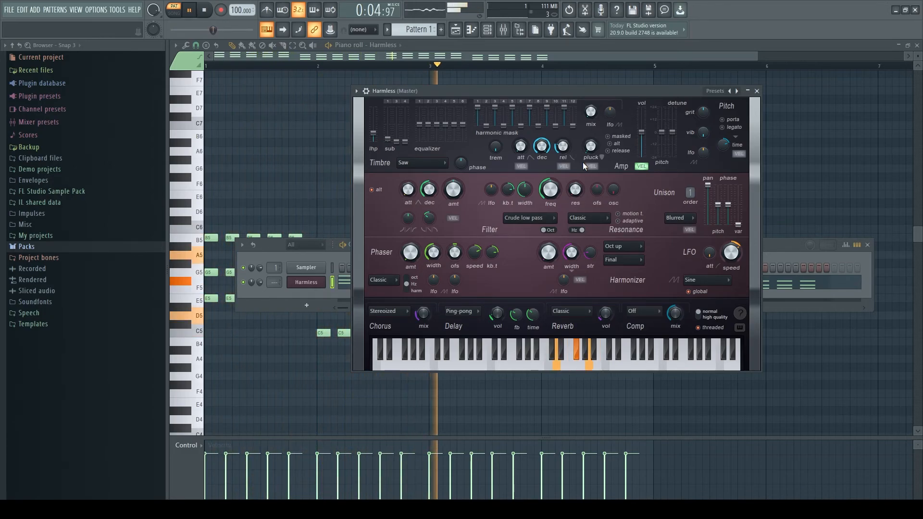
{"action": "left_click_drag", "start_coordinate": [423, 313], "coordinate": [423, 318]}
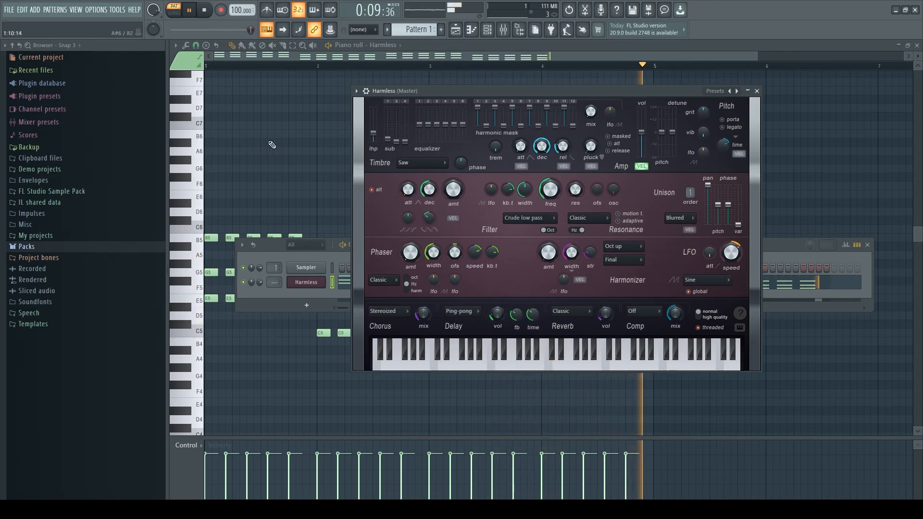
{"action": "left_click", "coordinate": [251, 54]}
{"action": "left_click", "coordinate": [205, 11]}
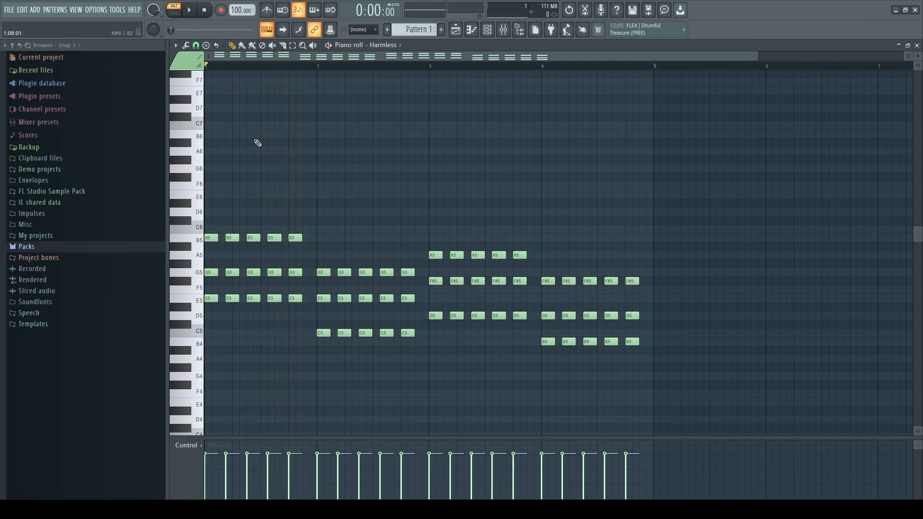